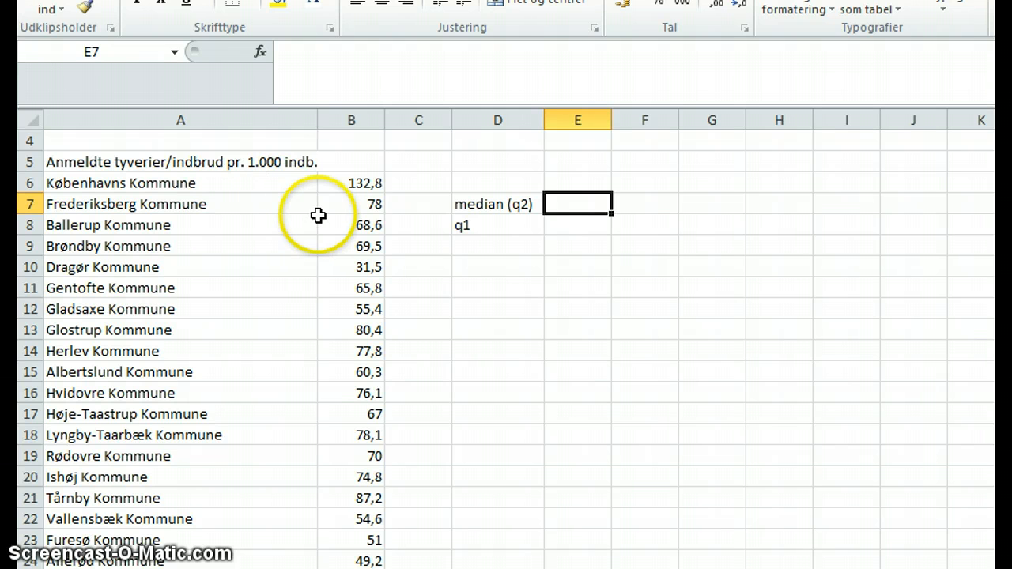
# Step: Look through the municipalities' theft rates, picking out the rows for Rødovre Kommune and Egedal Kommune
pyautogui.scroll(-1, 237, 185)
pyautogui.scroll(-2, 174, 200)
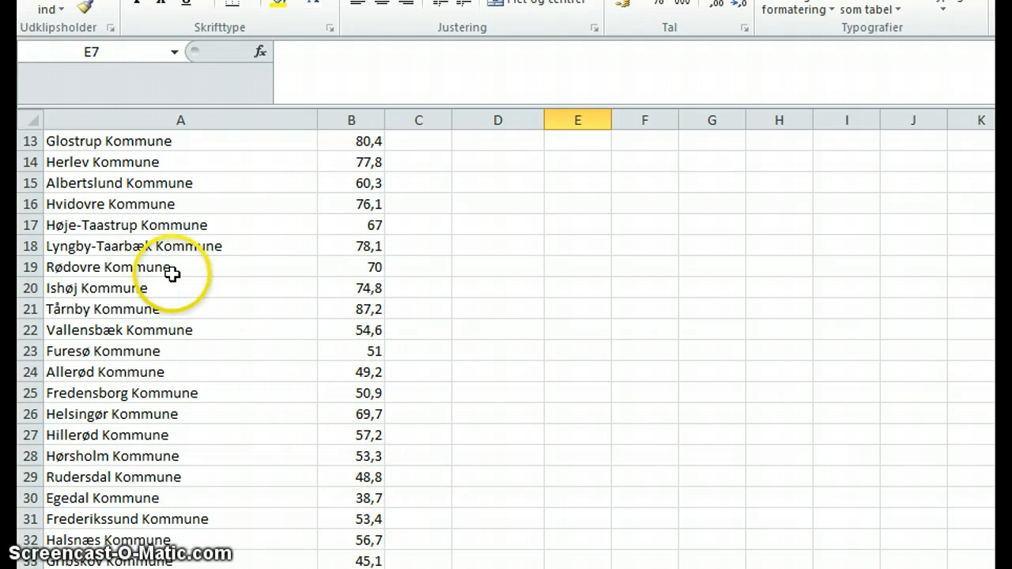
pyautogui.click(348, 266)
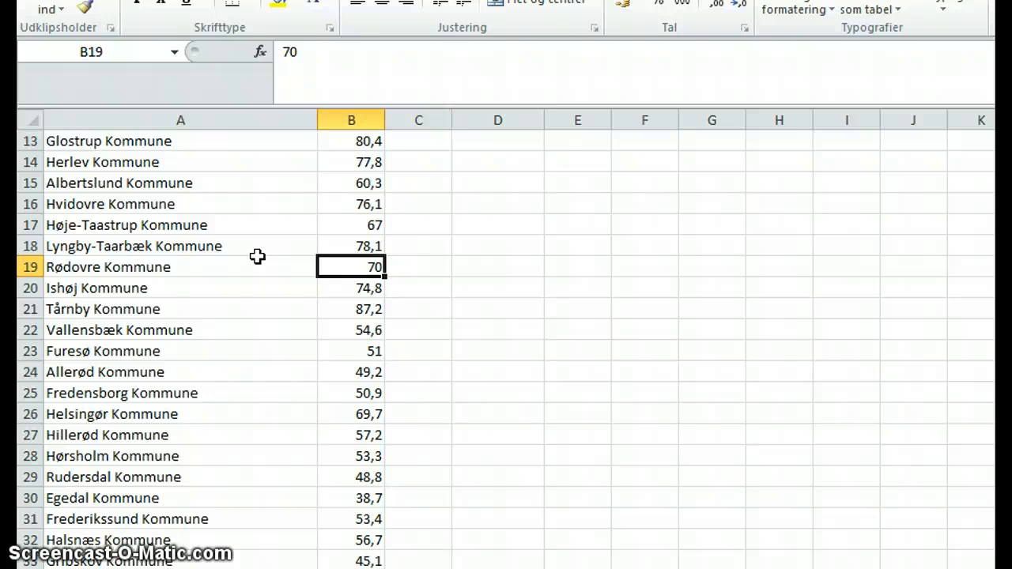
pyautogui.click(176, 498)
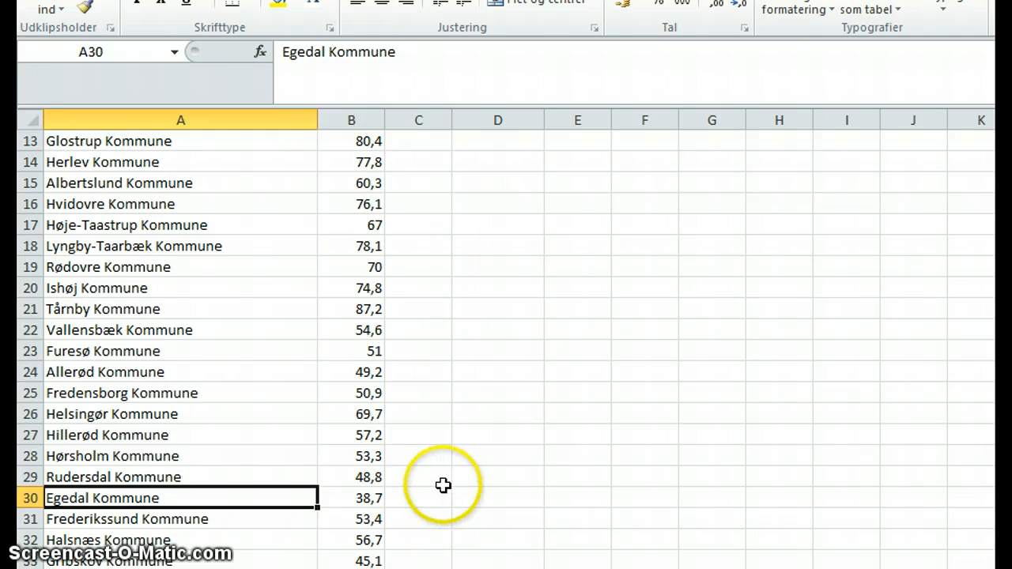
pyautogui.scroll(4, 444, 486)
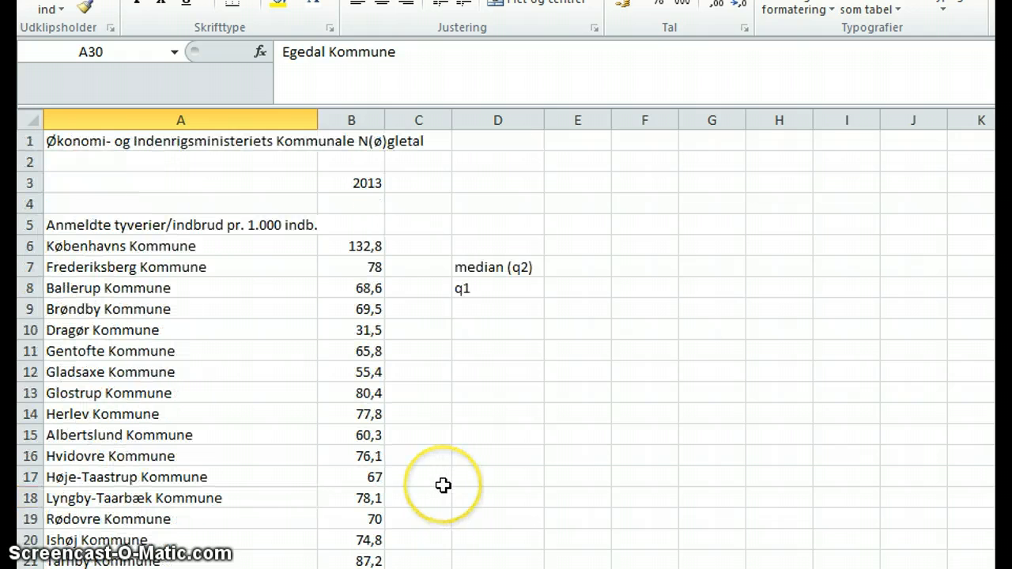
# Step: Calculate the median of all the municipalities' theft rates in column B with the MEDIAN function in cell E7
pyautogui.click(501, 266)
pyautogui.click(576, 263)
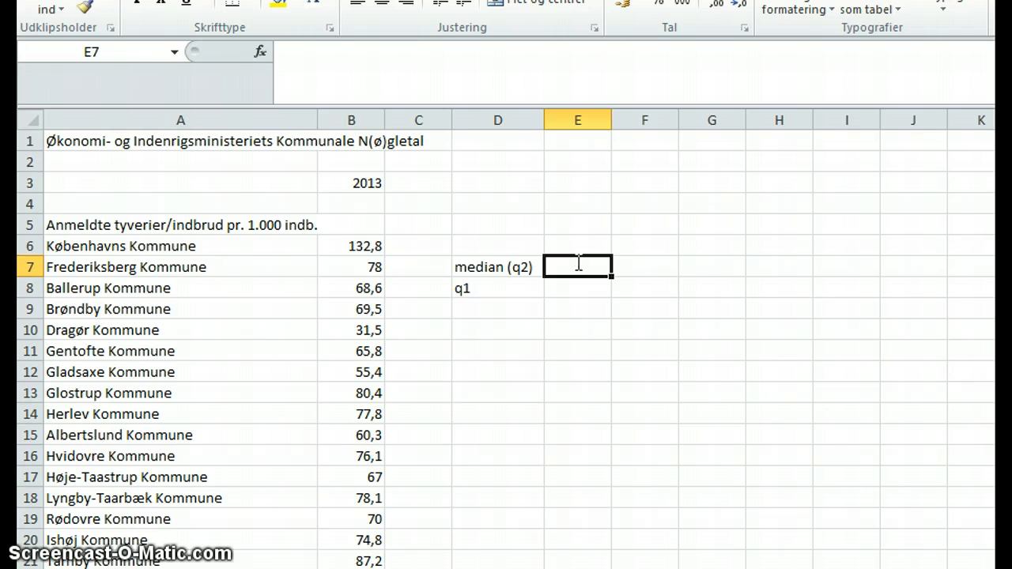
pyautogui.write('=me')
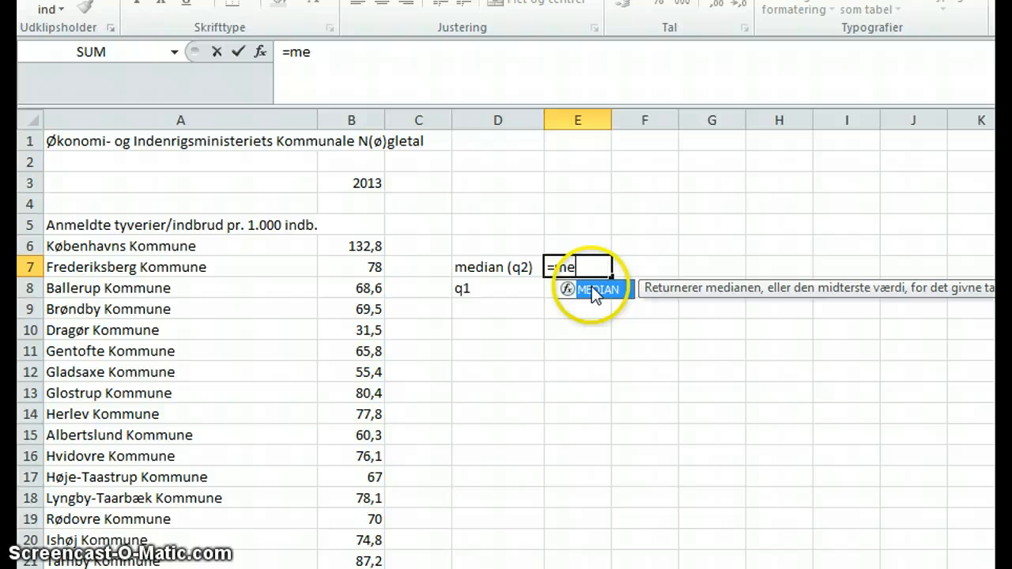
pyautogui.doubleClick(591, 286)
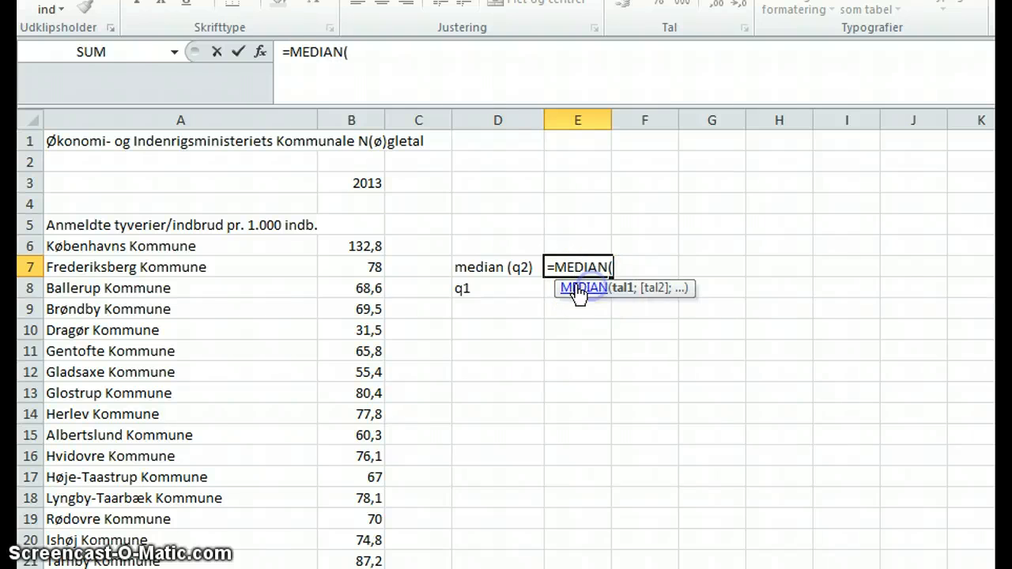
pyautogui.moveTo(344, 245); pyautogui.dragTo(351, 568)
pyautogui.press('Return')
pyautogui.scroll(3, 532, 334)
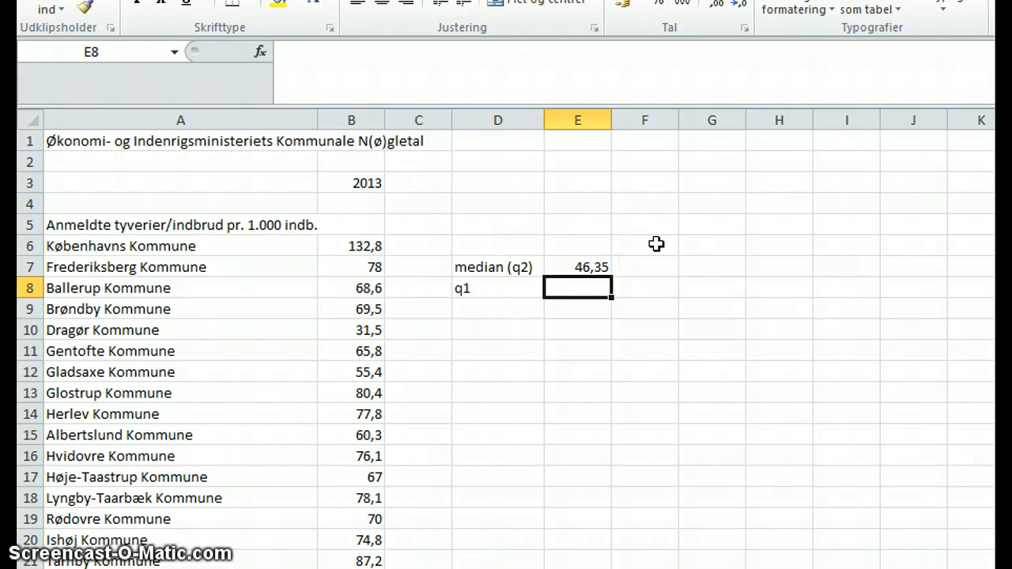
# Step: Calculate the first quartile in cell E8 with the formula =KVARTIL(B6:B103;1)
pyautogui.press('BackSpace')
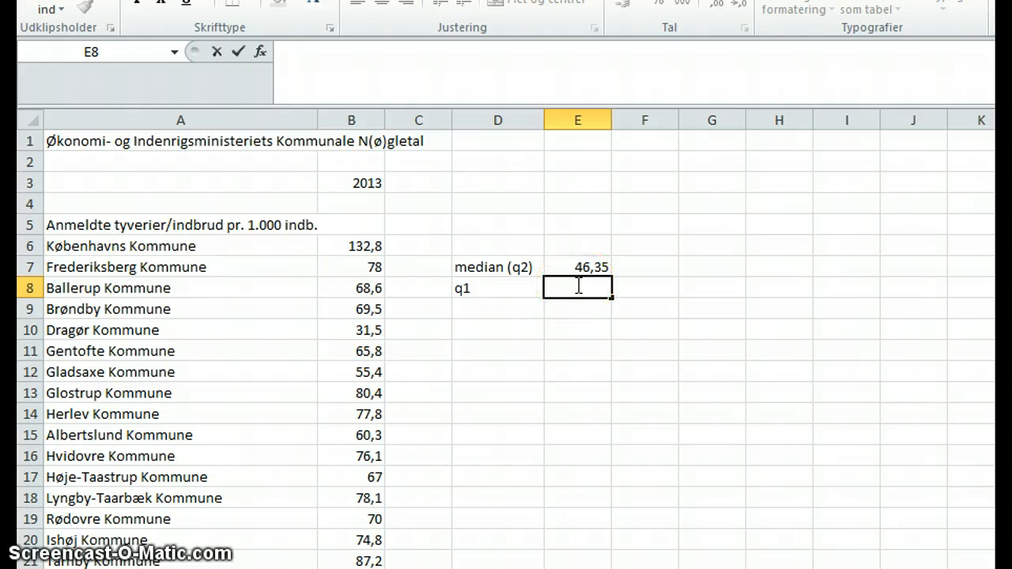
pyautogui.write('=kva')
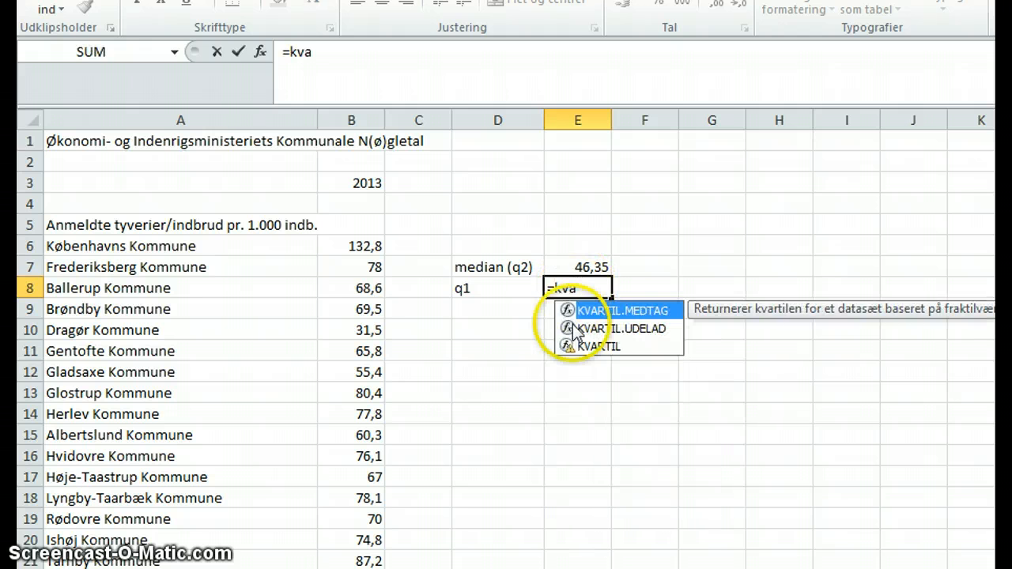
pyautogui.click(585, 346)
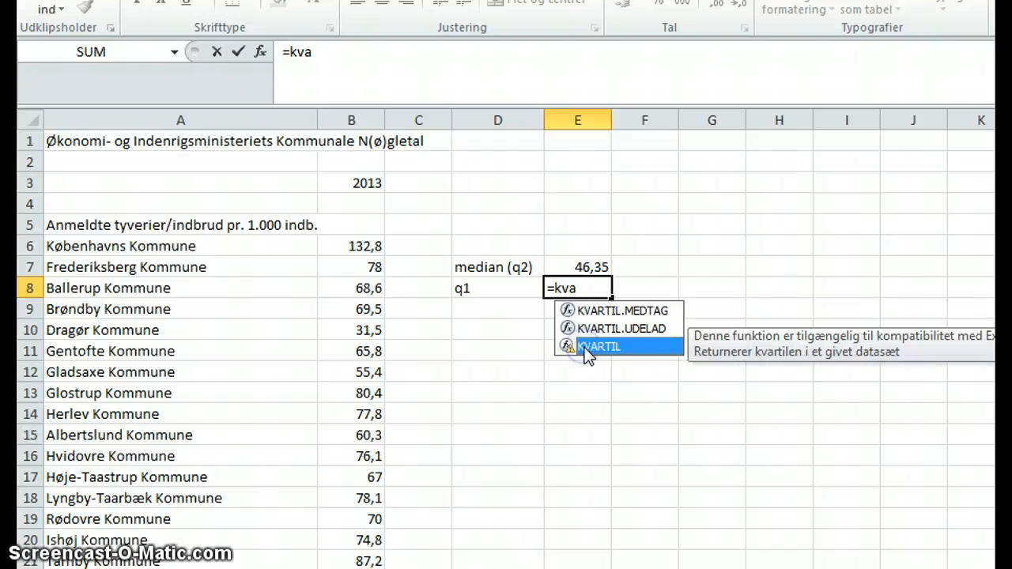
pyautogui.doubleClick(585, 347)
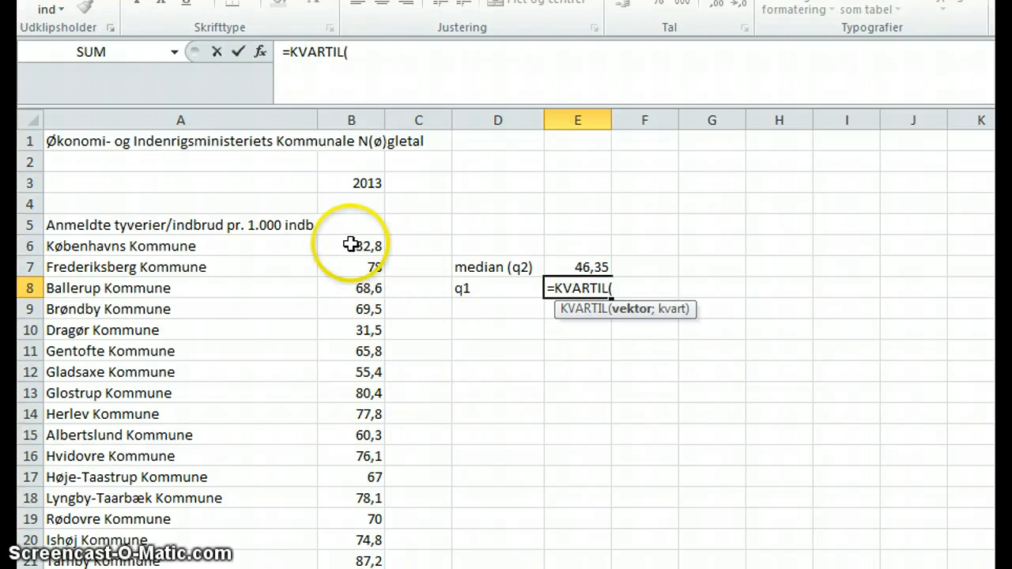
pyautogui.moveTo(343, 244); pyautogui.dragTo(347, 568)
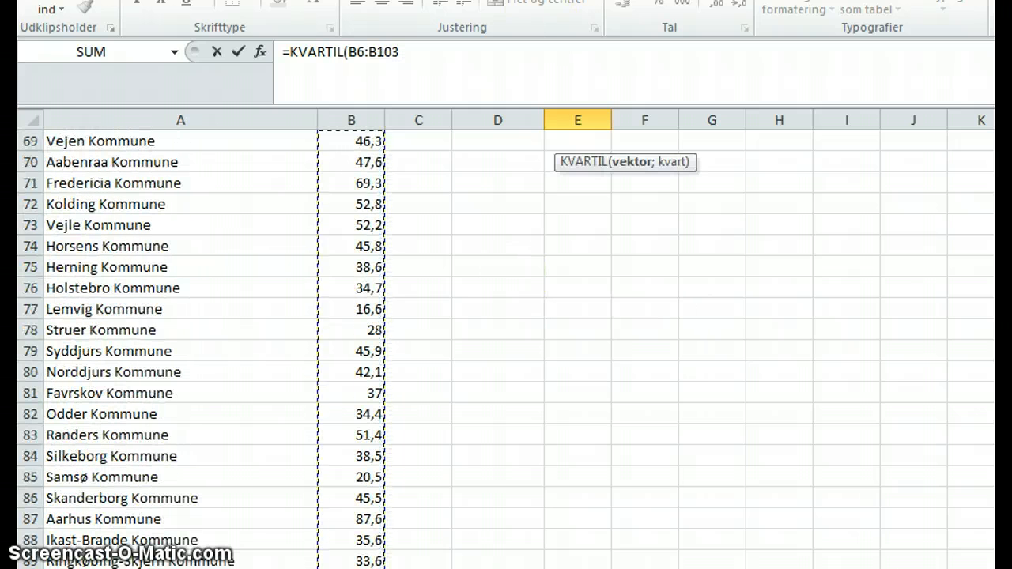
pyautogui.click(415, 53)
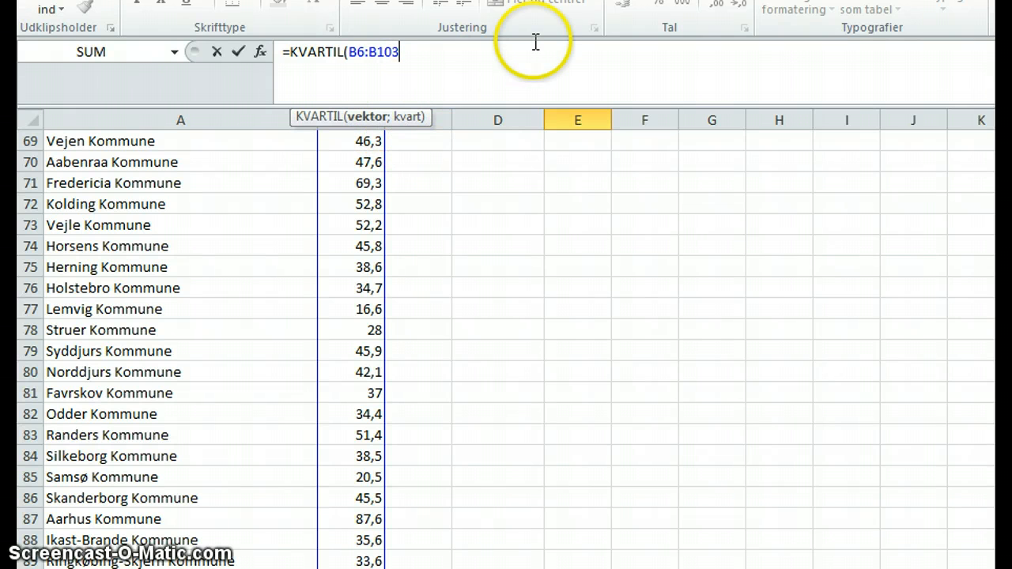
pyautogui.write(';')
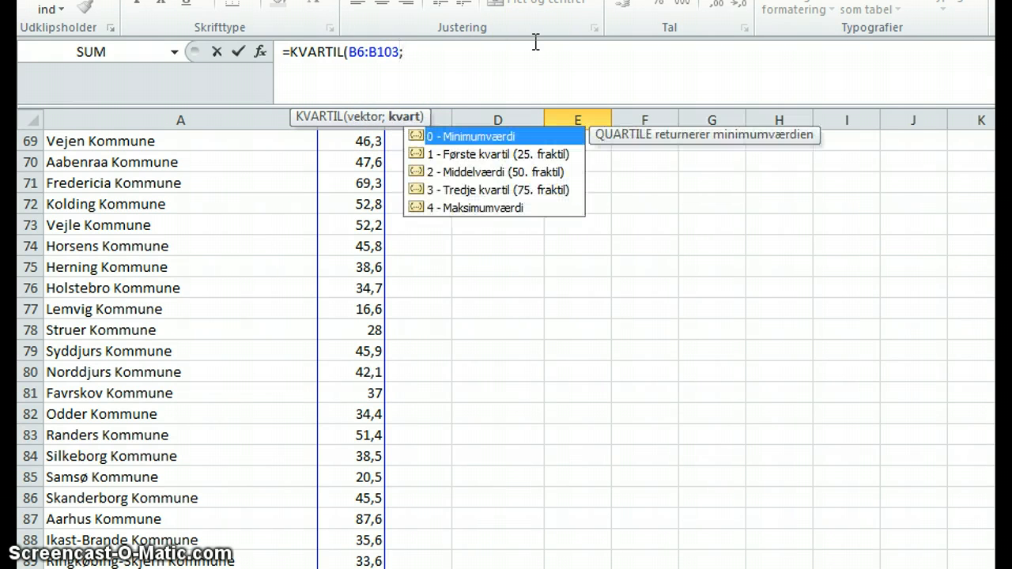
pyautogui.doubleClick(480, 155)
pyautogui.click(459, 86)
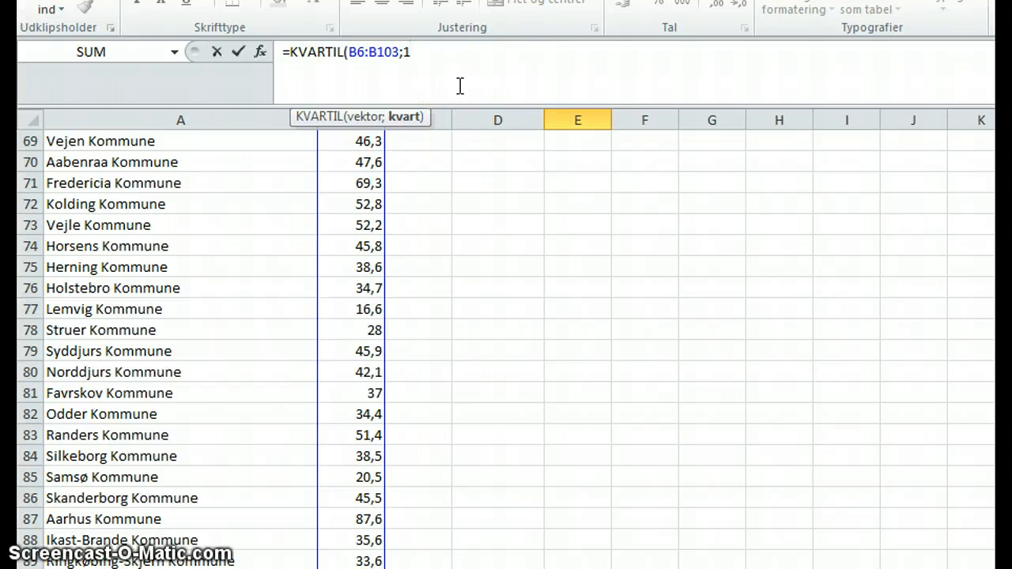
pyautogui.write(')')
pyautogui.press('Return')
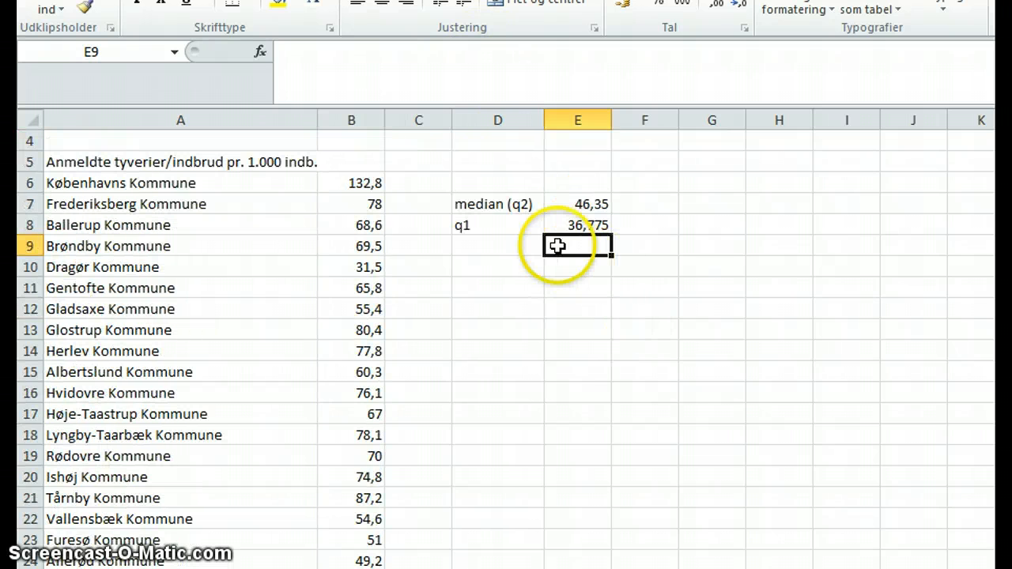
pyautogui.click(521, 223)
pyautogui.click(585, 226)
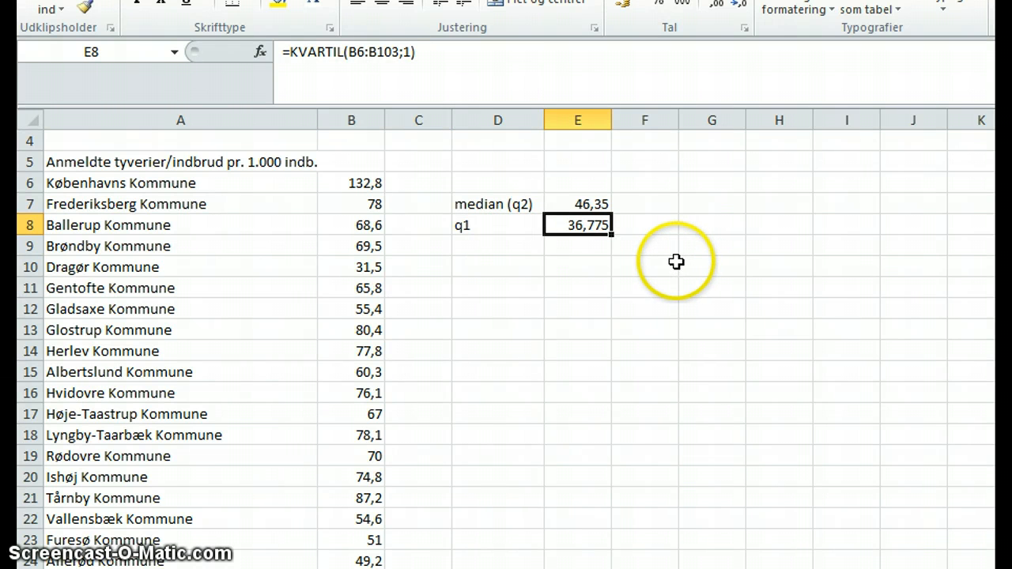
# Step: Add the label q3 in cell D9, below the q1 label
pyautogui.click(510, 245)
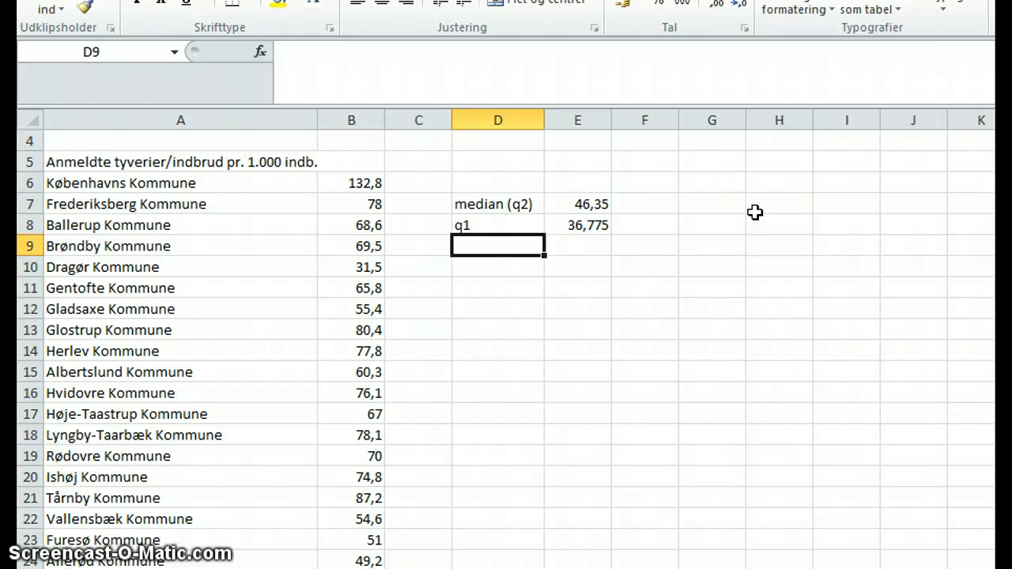
pyautogui.write('q3')
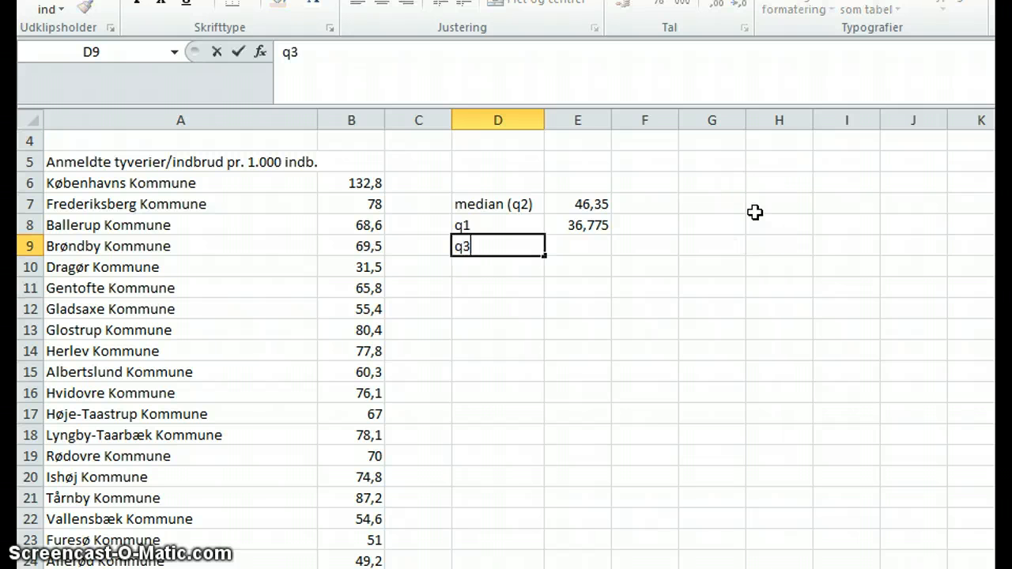
pyautogui.press('Tab')
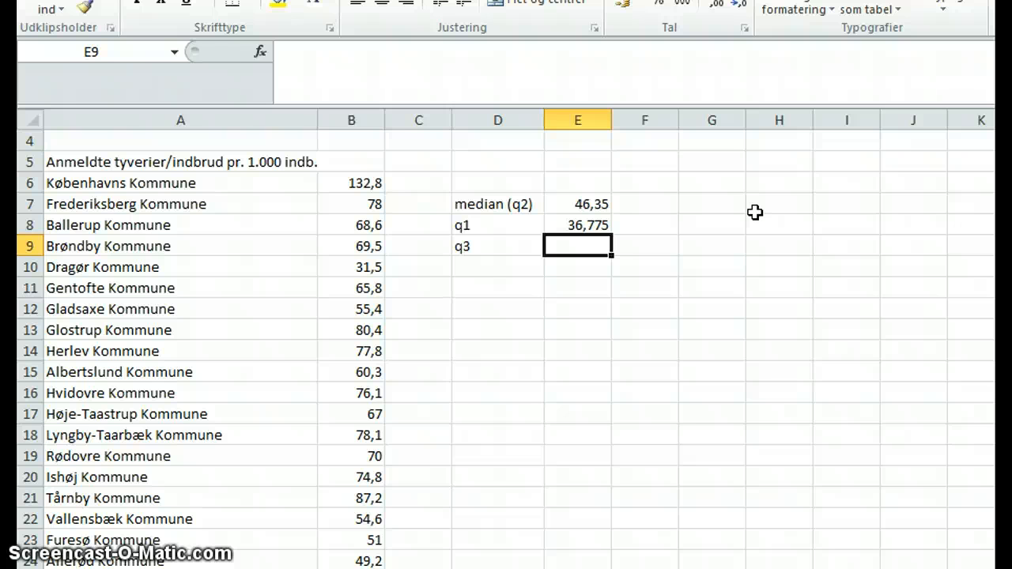
# Step: Calculate the third quartile in cell E9 with the formula =KVARTIL(B6:B103;3)
pyautogui.write('=kvar')
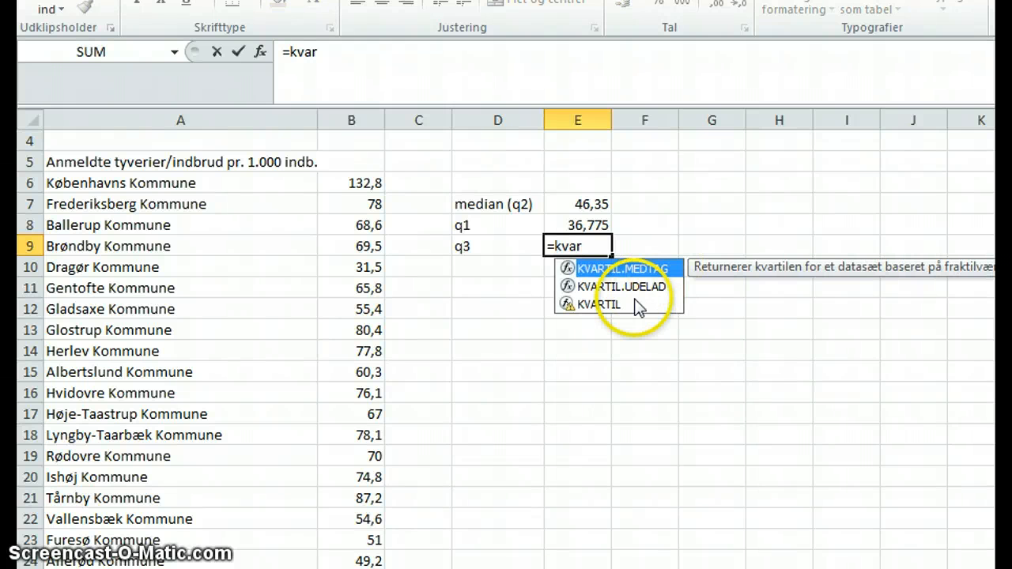
pyautogui.doubleClick(633, 301)
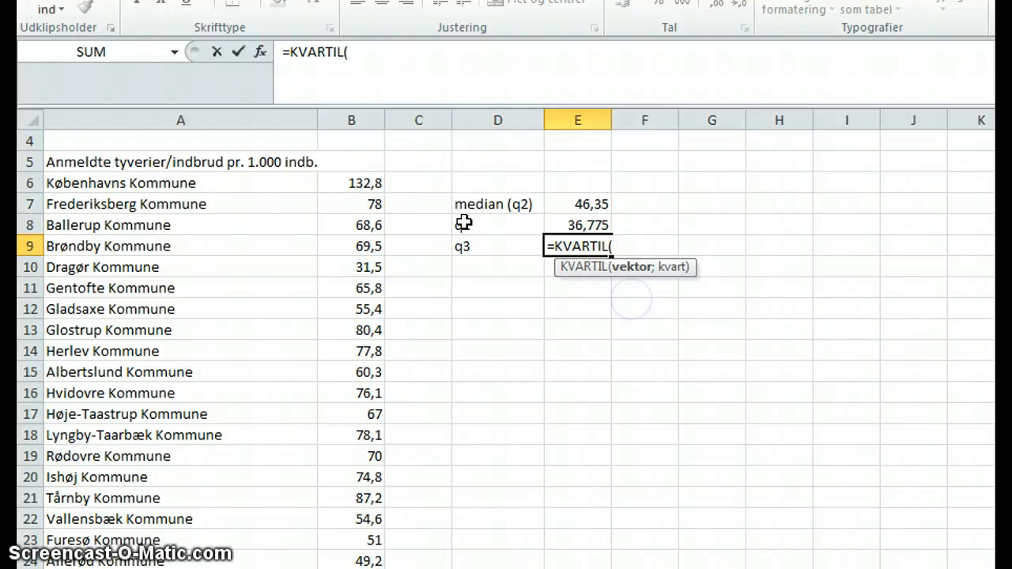
pyautogui.moveTo(342, 185); pyautogui.dragTo(328, 565)
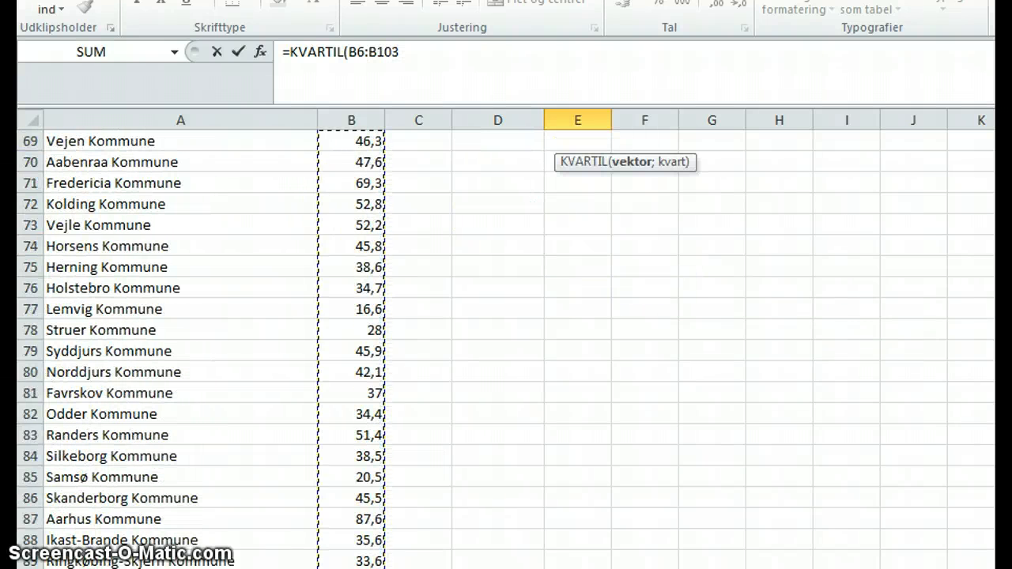
pyautogui.click(415, 52)
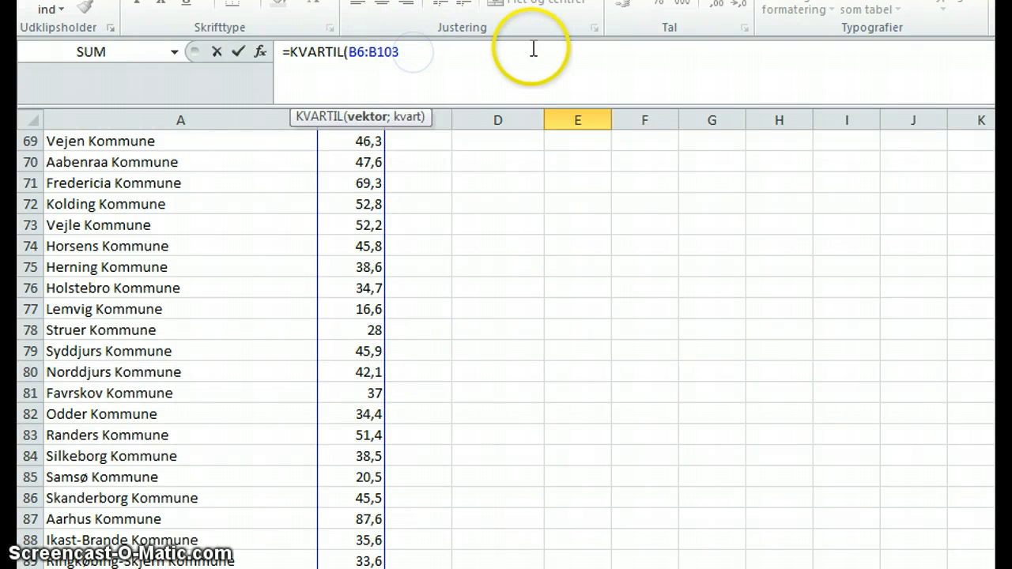
pyautogui.write(';')
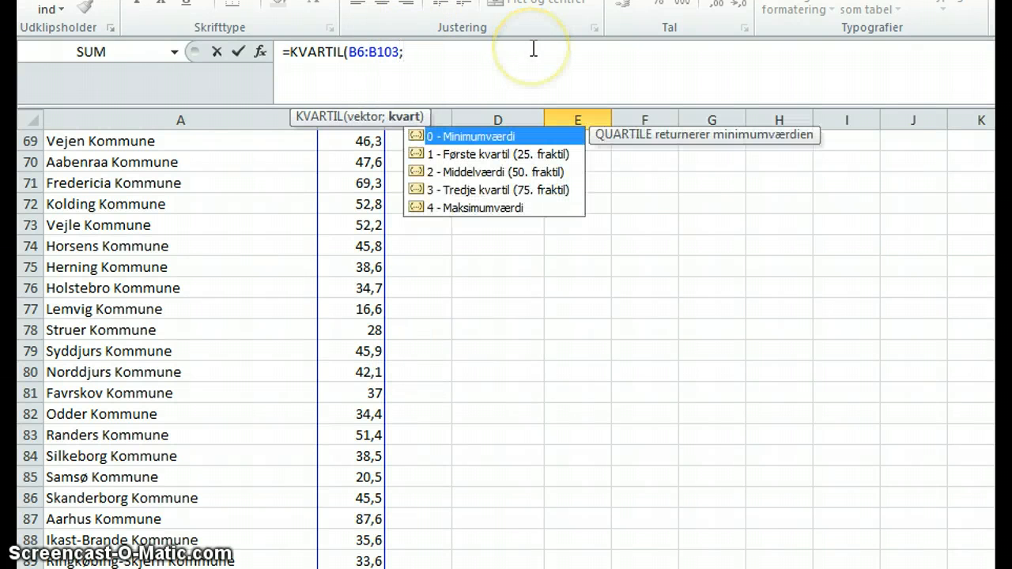
pyautogui.doubleClick(504, 190)
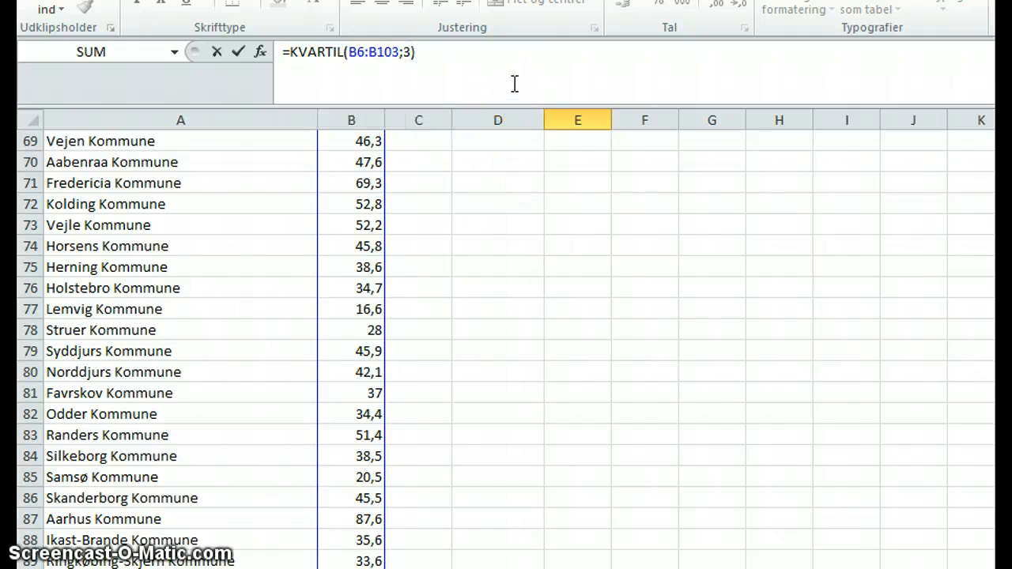
pyautogui.press('Return')
pyautogui.scroll(3, 598, 237)
pyautogui.click(603, 309)
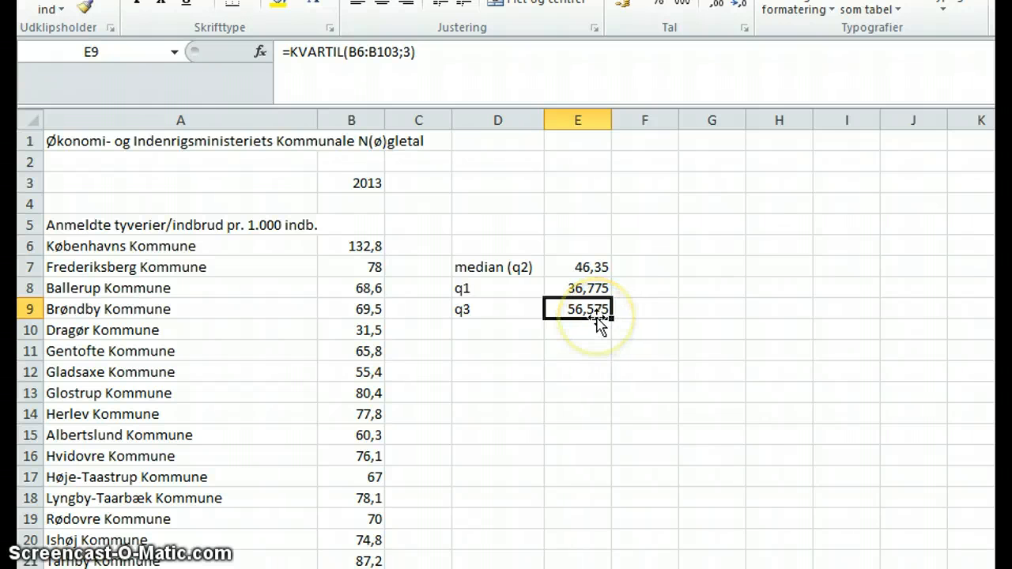
# Step: Label cell D10 IRG and calculate the interquartile range in E10 with the formula =E9-E8
pyautogui.click(531, 325)
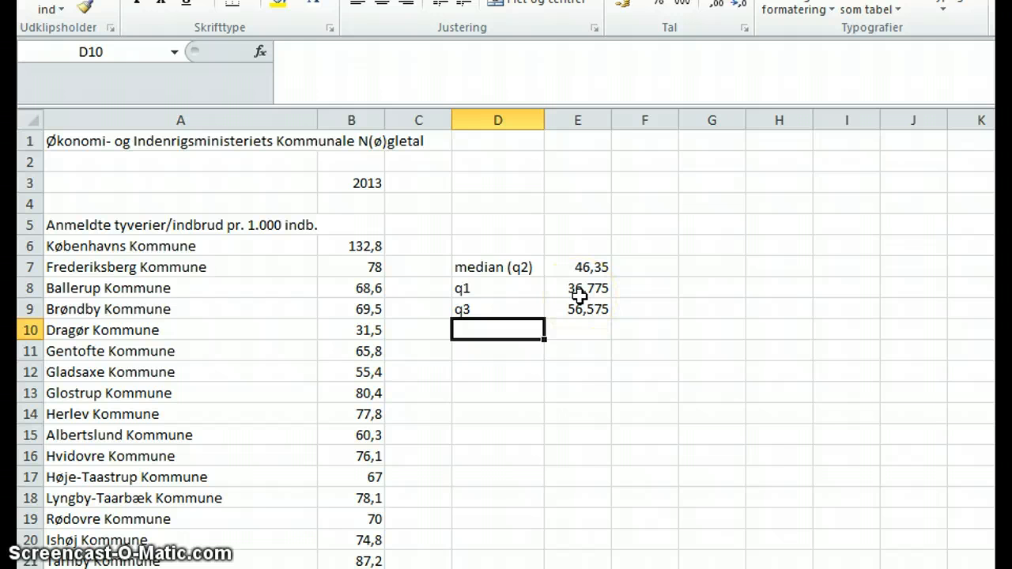
pyautogui.write('IRG')
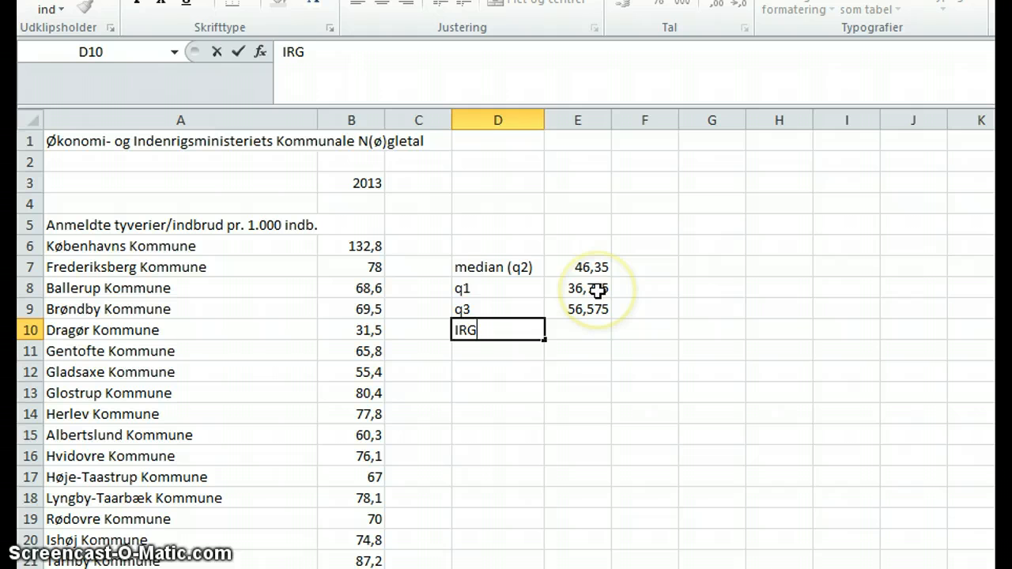
pyautogui.click(579, 325)
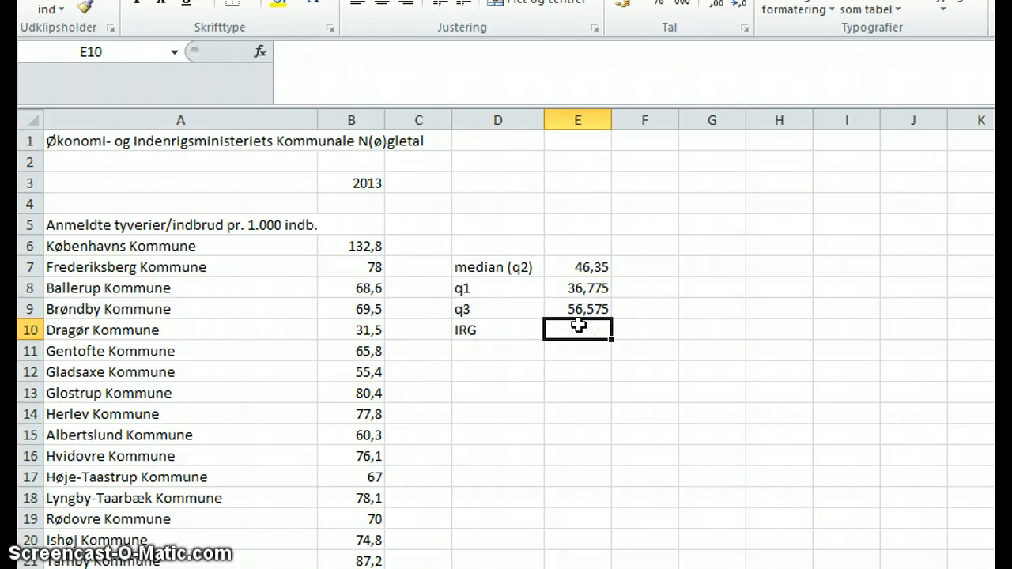
pyautogui.write('=')
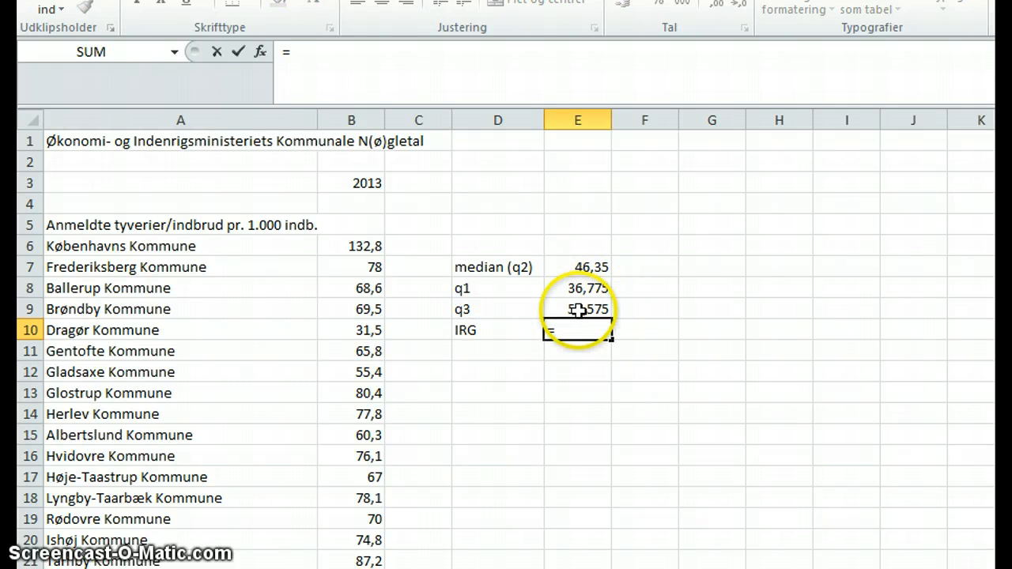
pyautogui.click(579, 310)
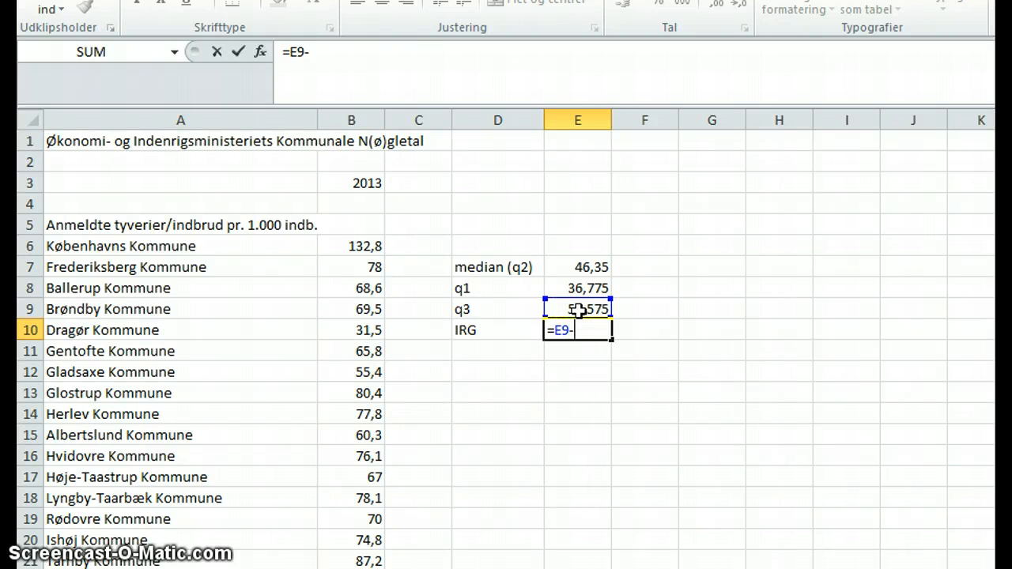
pyautogui.click(579, 290)
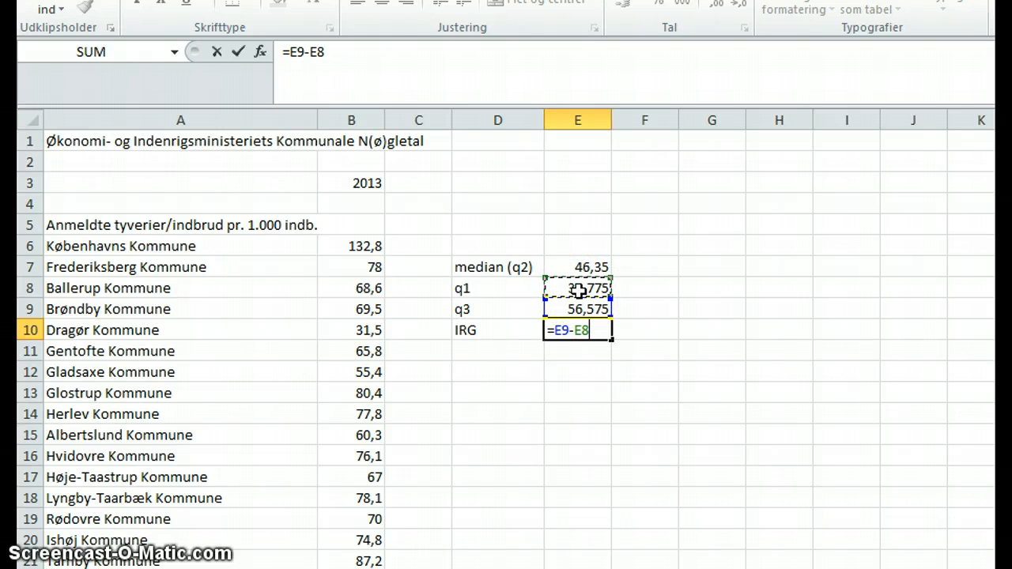
pyautogui.press('Return')
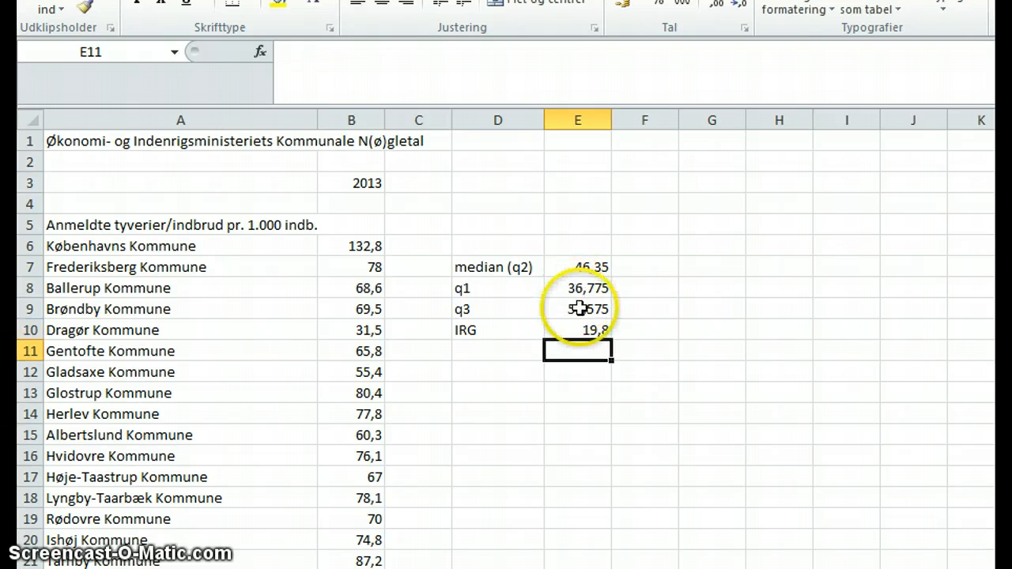
pyautogui.click(583, 330)
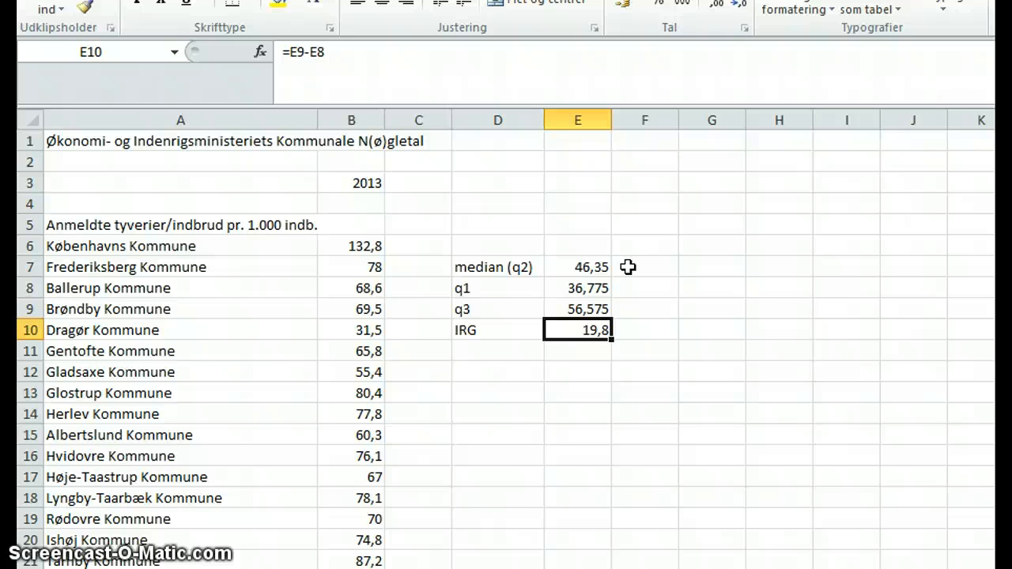
pyautogui.click(583, 330)
# Step: Switch to the PowerPoint presentation and show slide 4, "Måling af Spredning"
pyautogui.hotkey('alt', 'Tab')
pyautogui.click(159, 500)
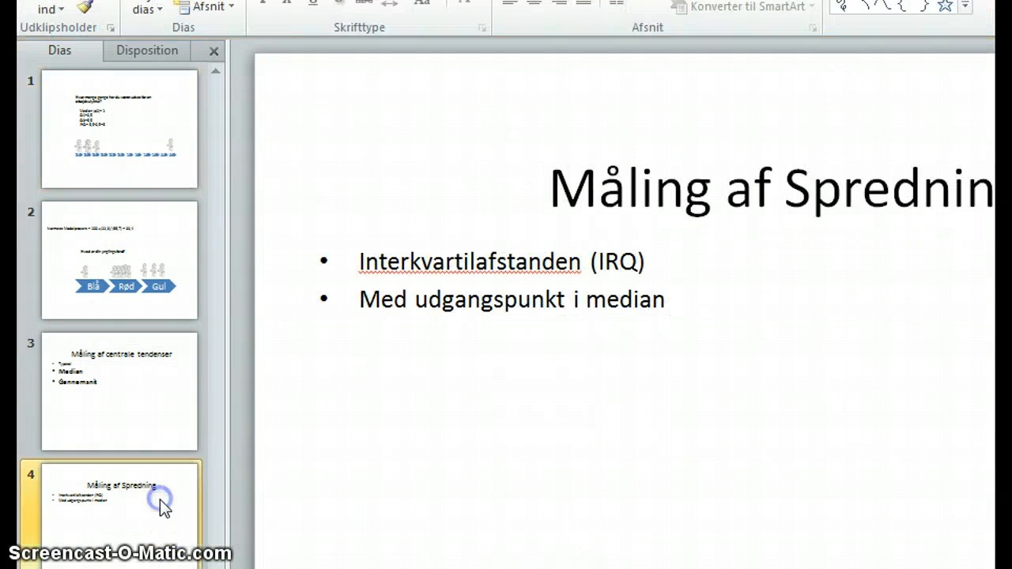